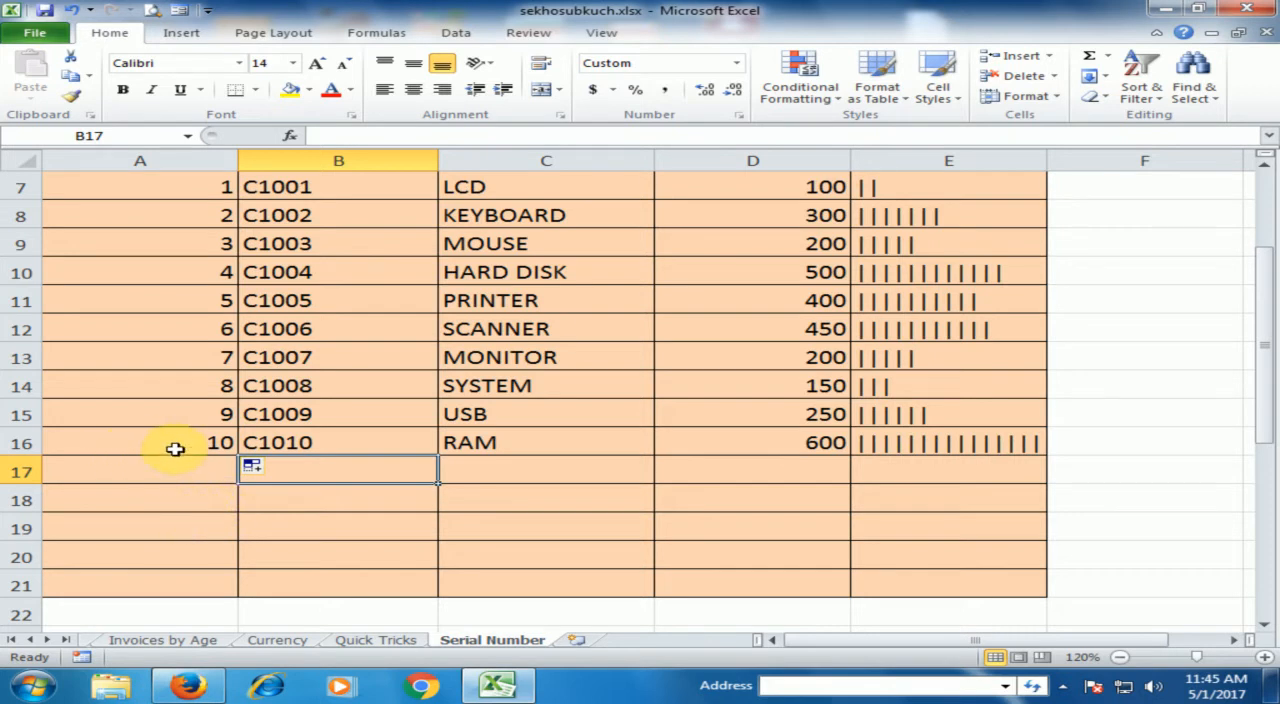
Clear the existing serial numbers from A8:A16, leaving the first serial number in A7
scroll(175, 448, "up", 1)
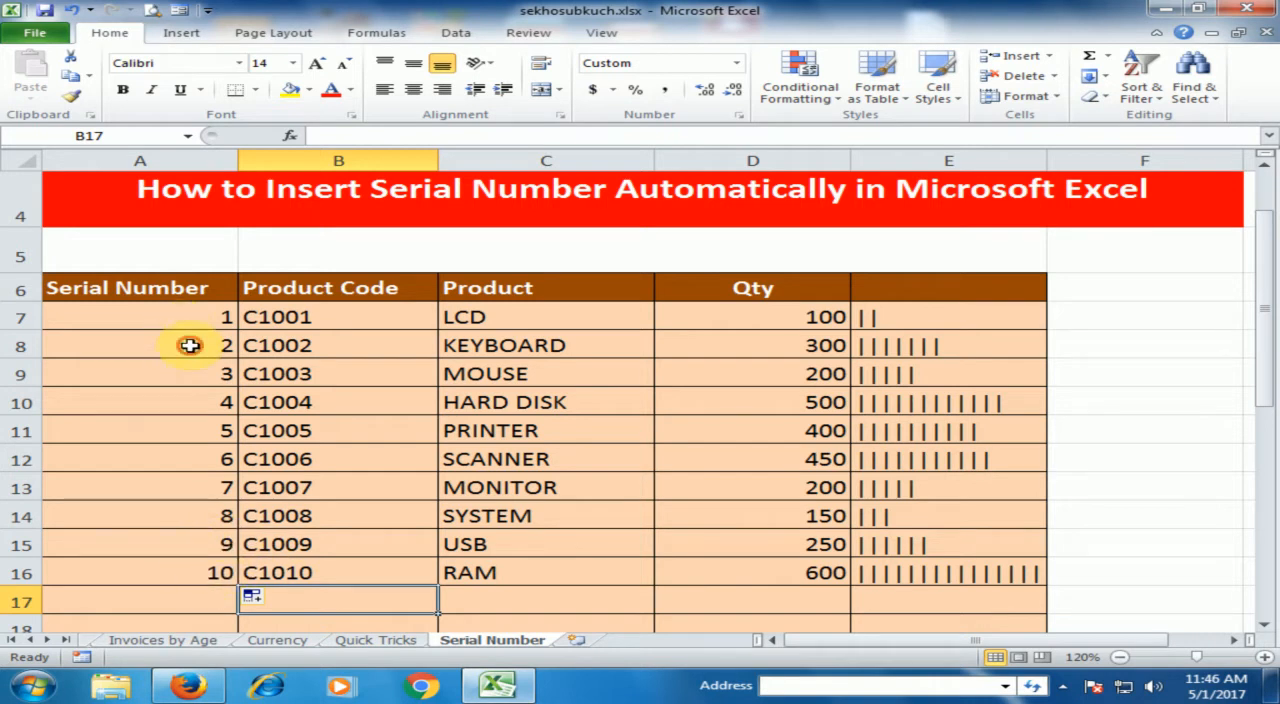
left_click_drag(186, 344, 170, 569)
key("Delete")
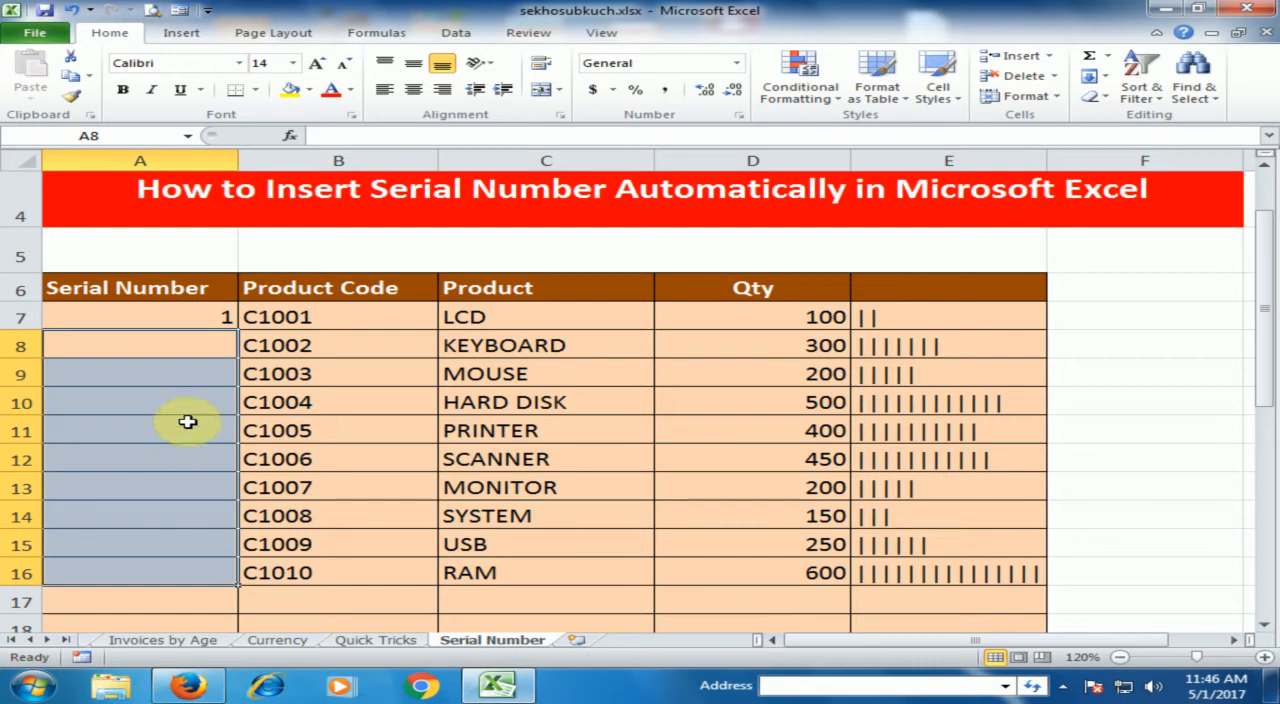
left_click(172, 315)
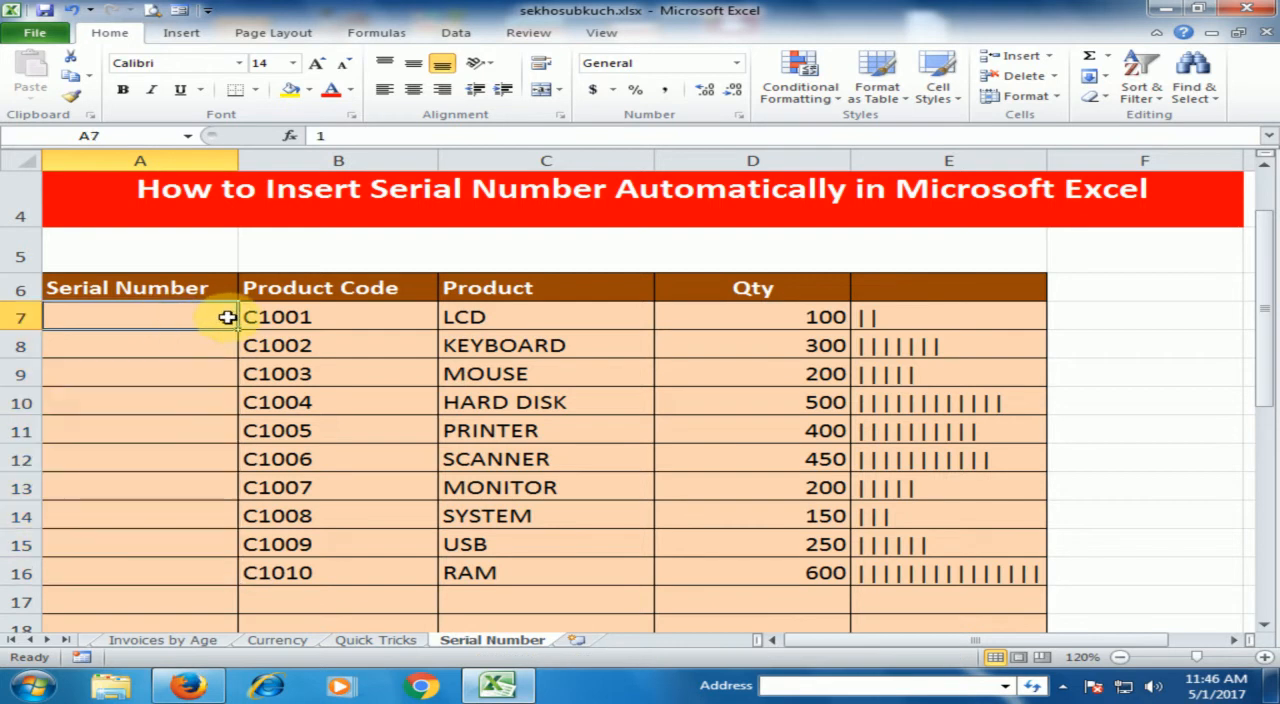
Begin an IF formula in A8 with ISBLANK(B8) as its logical test
left_click(200, 344)
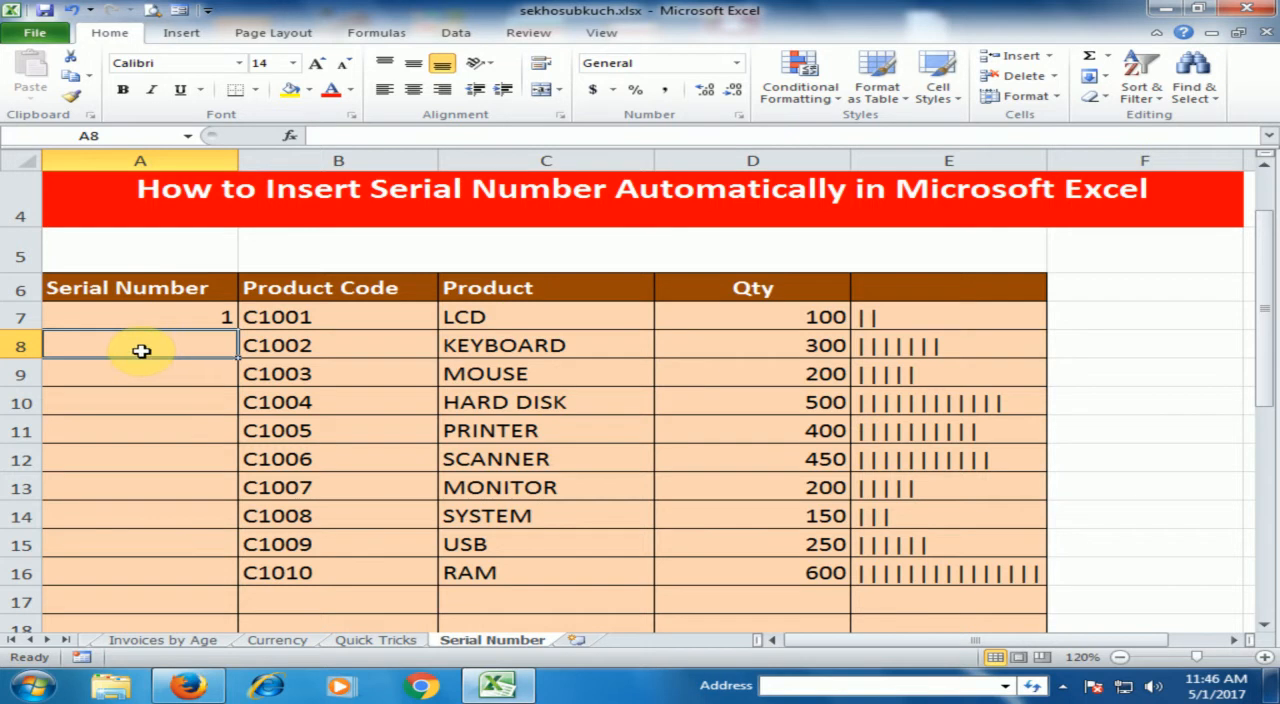
type("=")
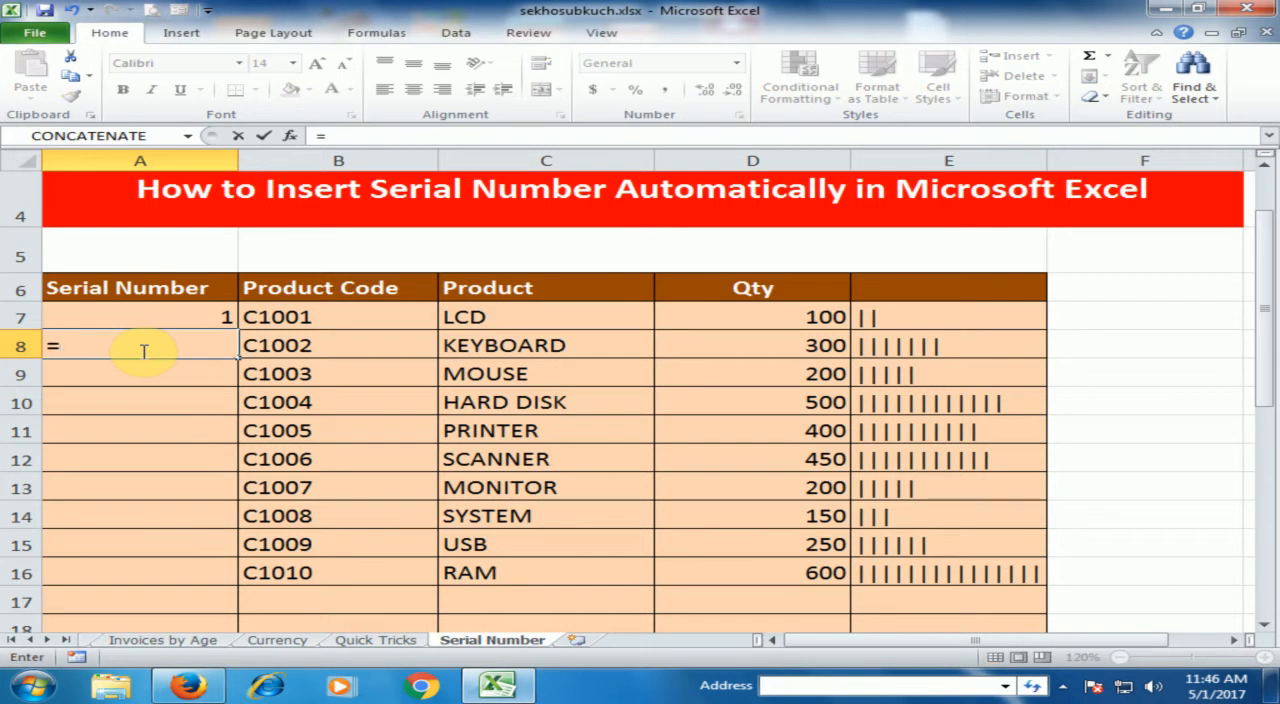
type("if")
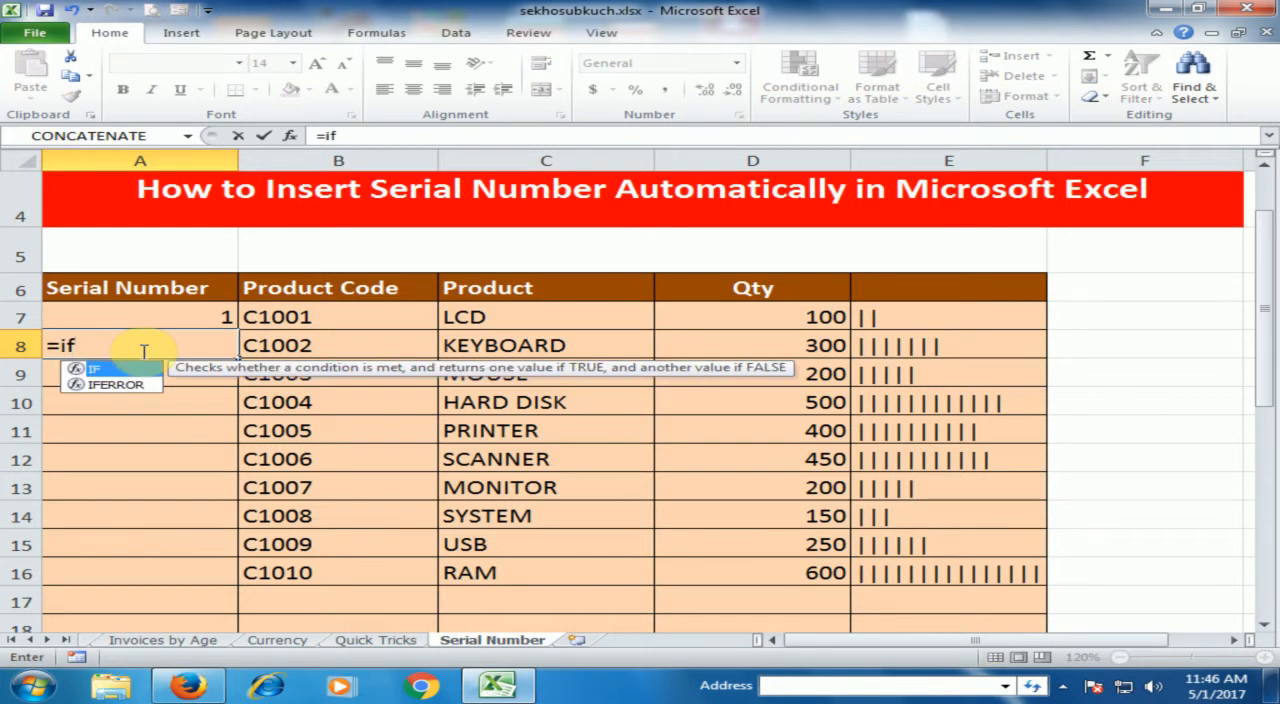
key("Tab")
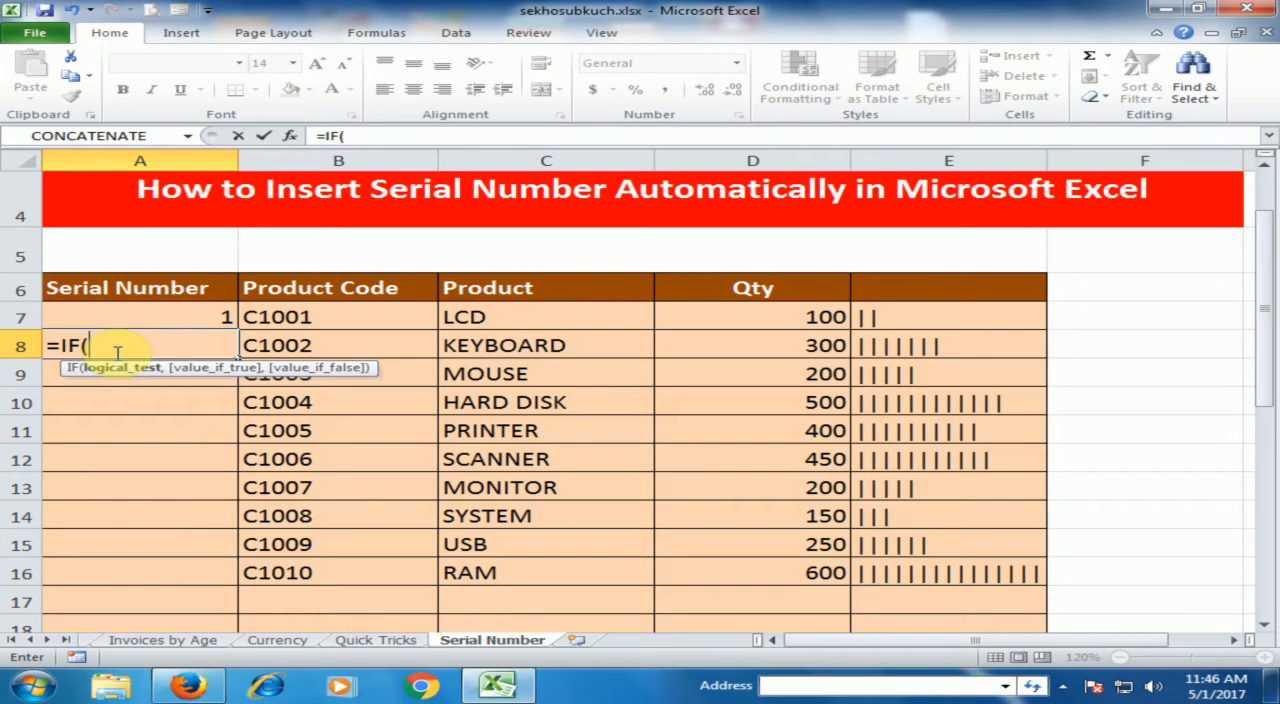
type("is")
key("Tab")
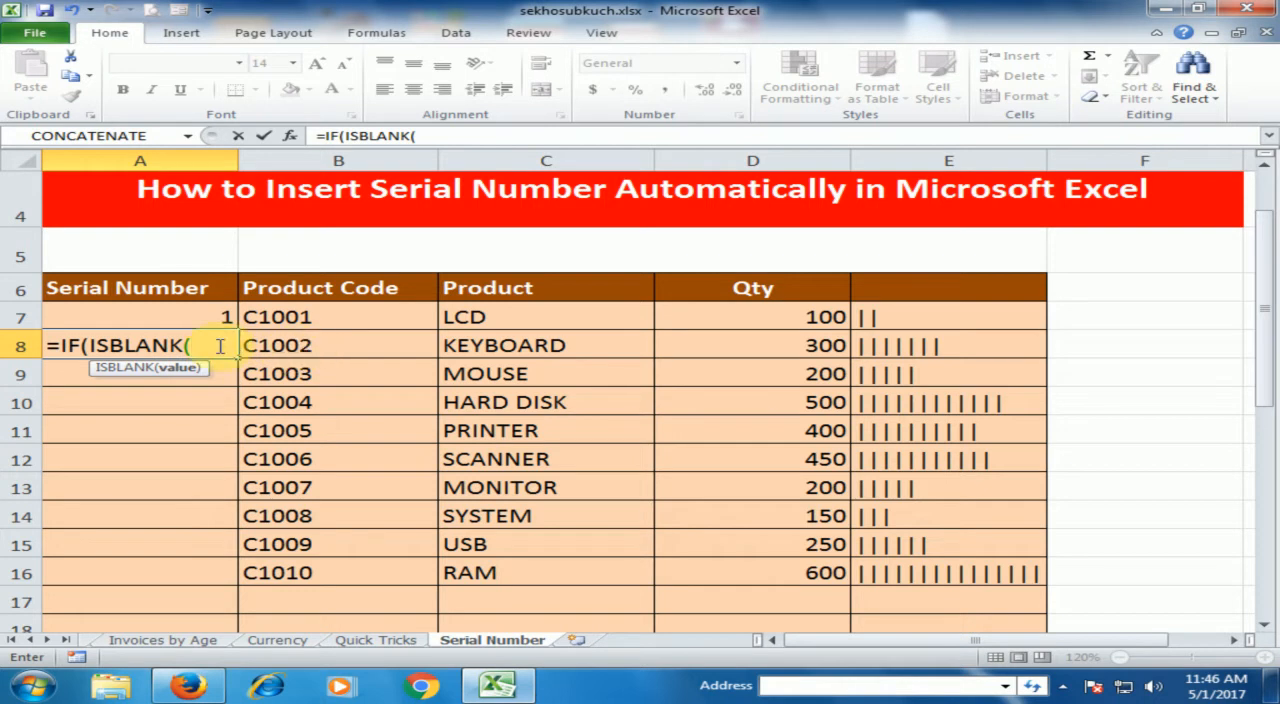
left_click(313, 345)
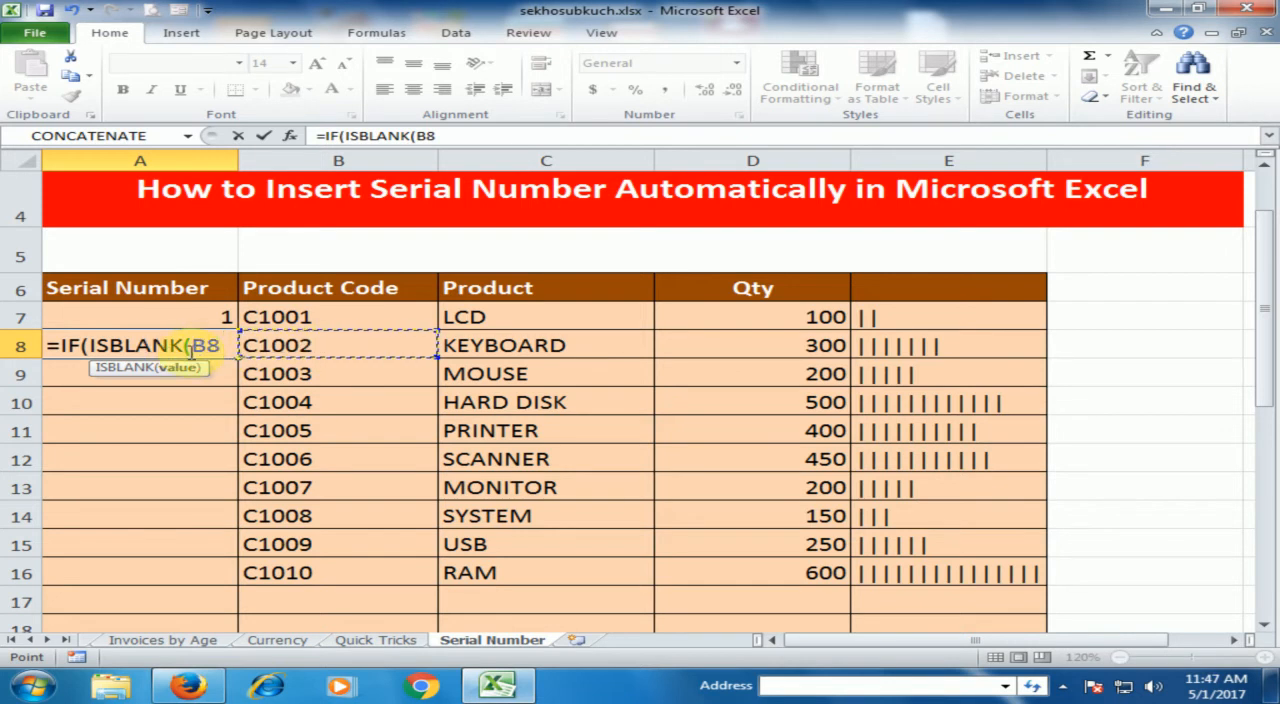
type(")")
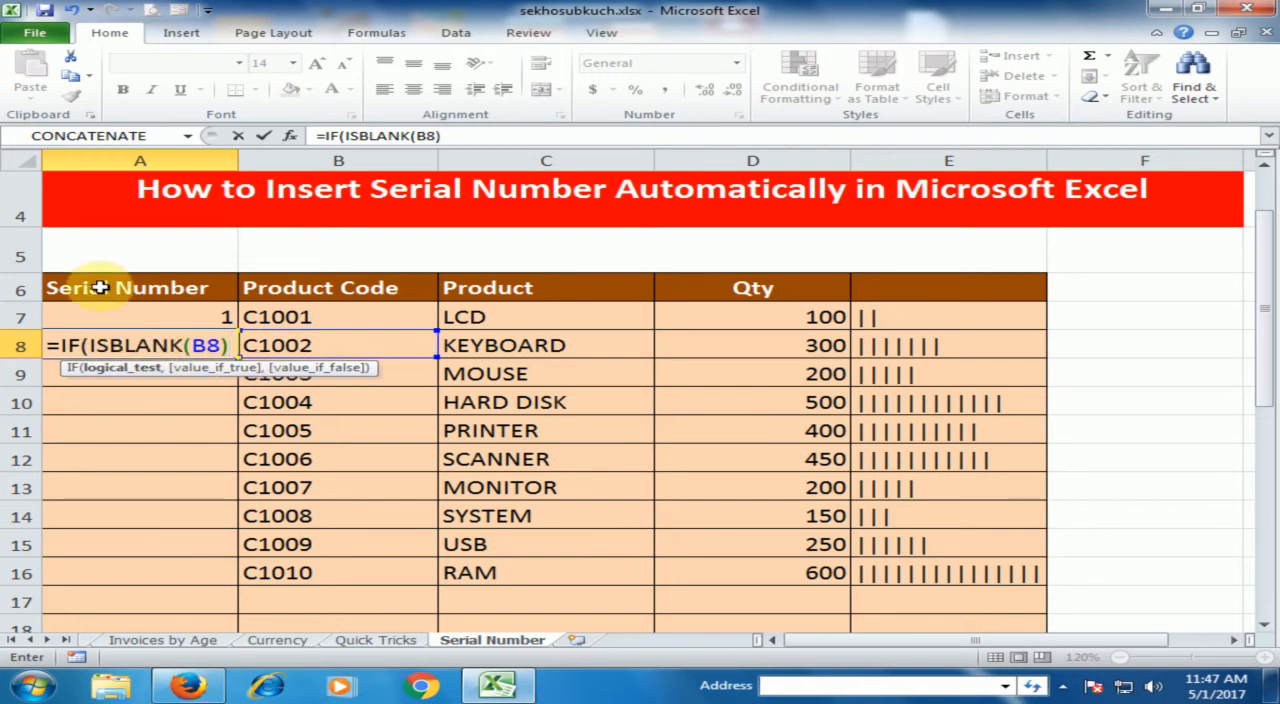
Complete the A8 formula so it returns " " when true and A7+1 when false
type(",")
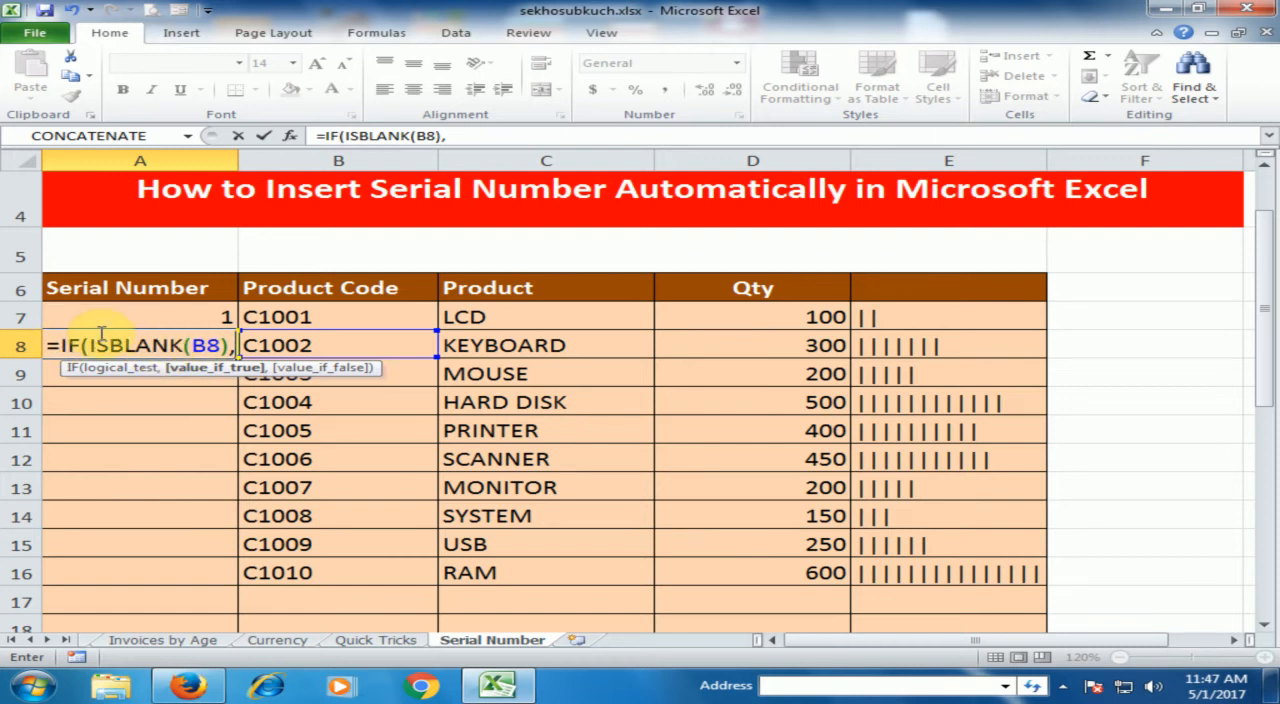
type("\" \"")
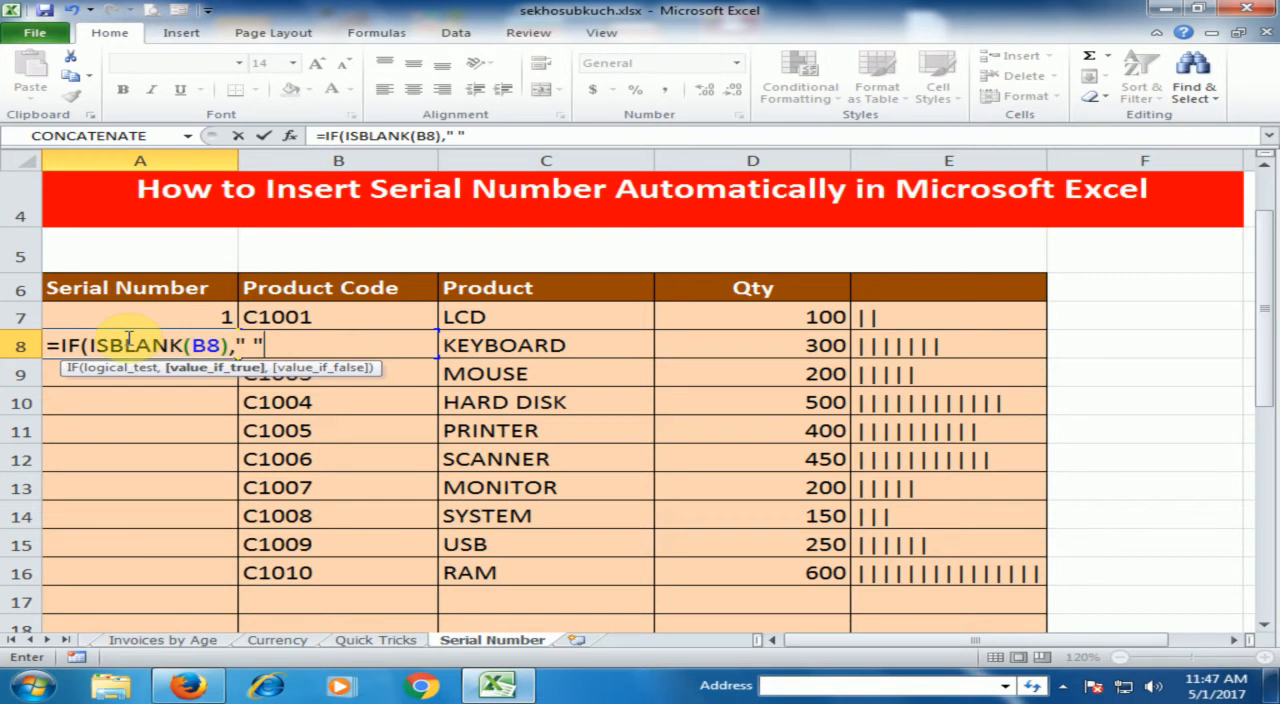
type(",")
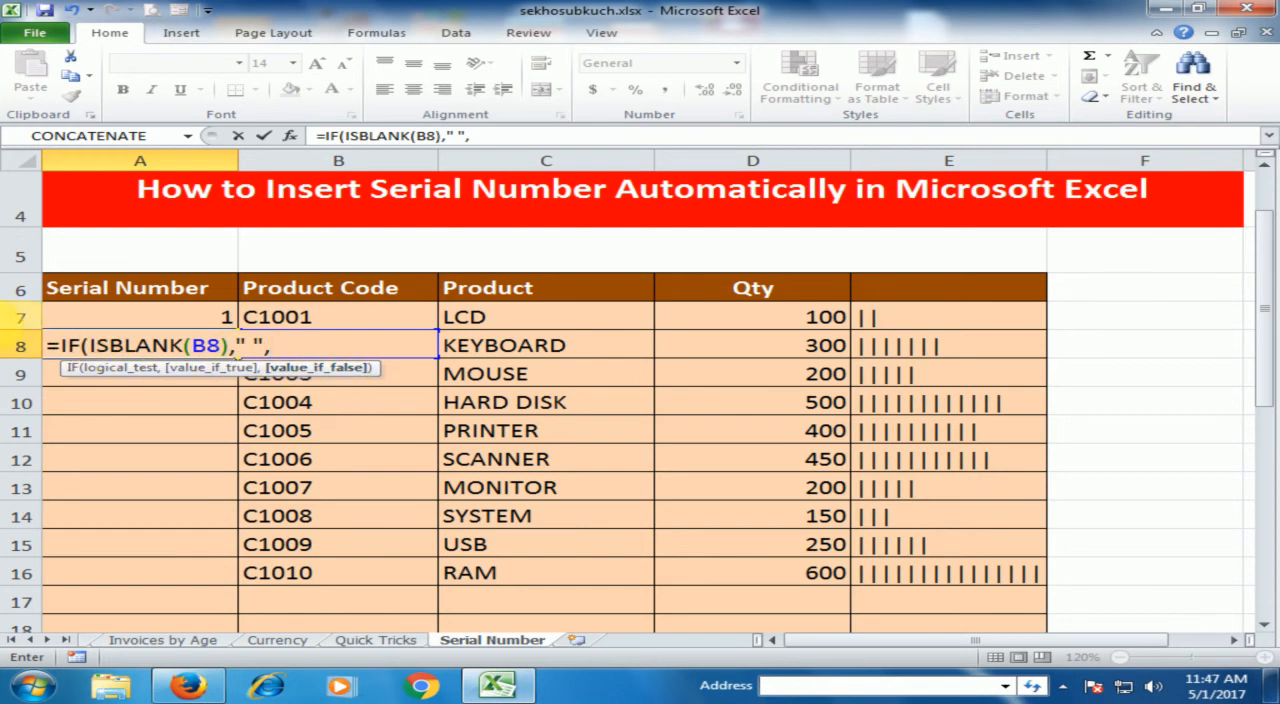
left_click(155, 314)
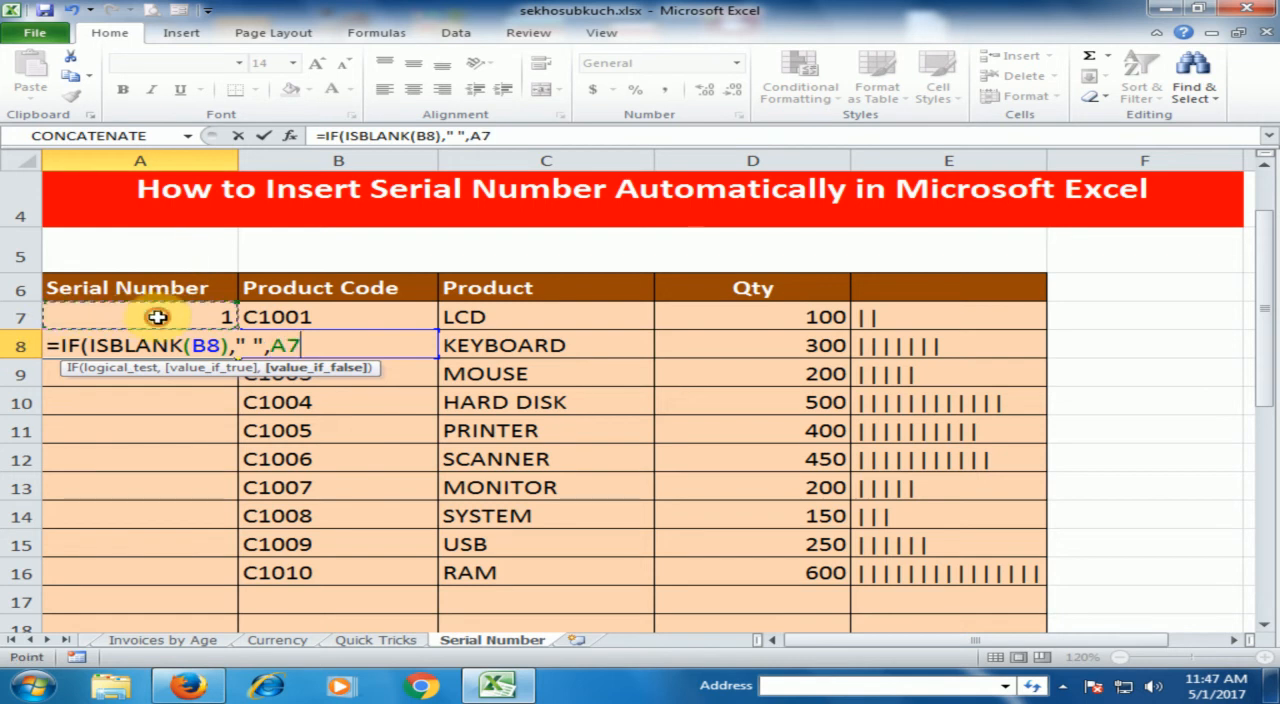
type("+1")
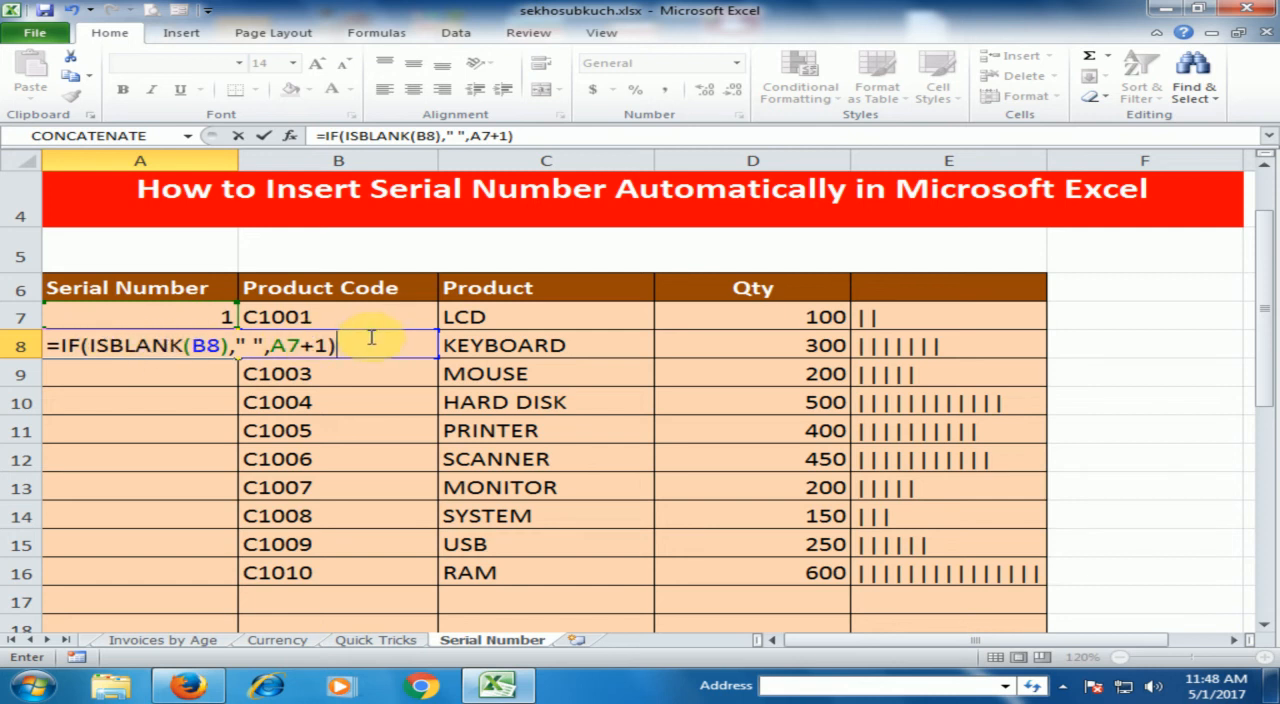
key("Return")
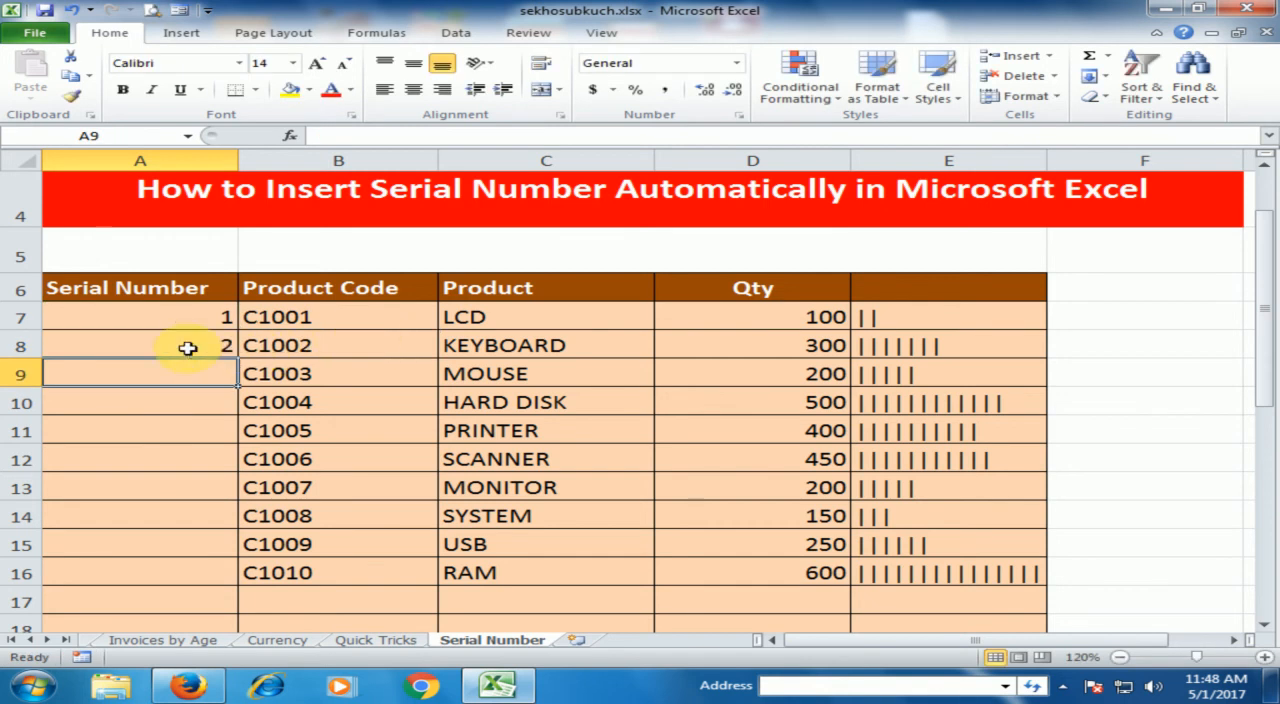
Copy the serial number formula from A8 into A9:A21 and check the formula in A17
left_click(180, 343)
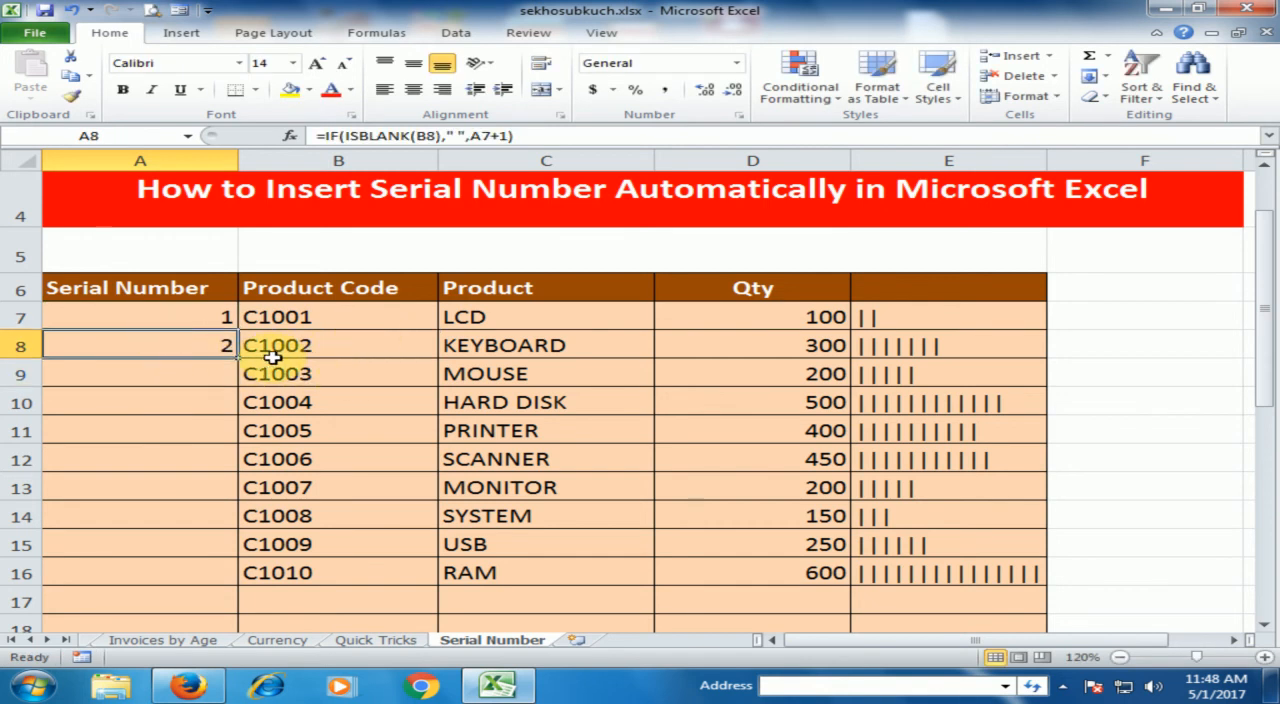
key("ctrl+c")
left_click_drag(170, 374, 191, 551)
key("ctrl+v")
left_click(208, 444)
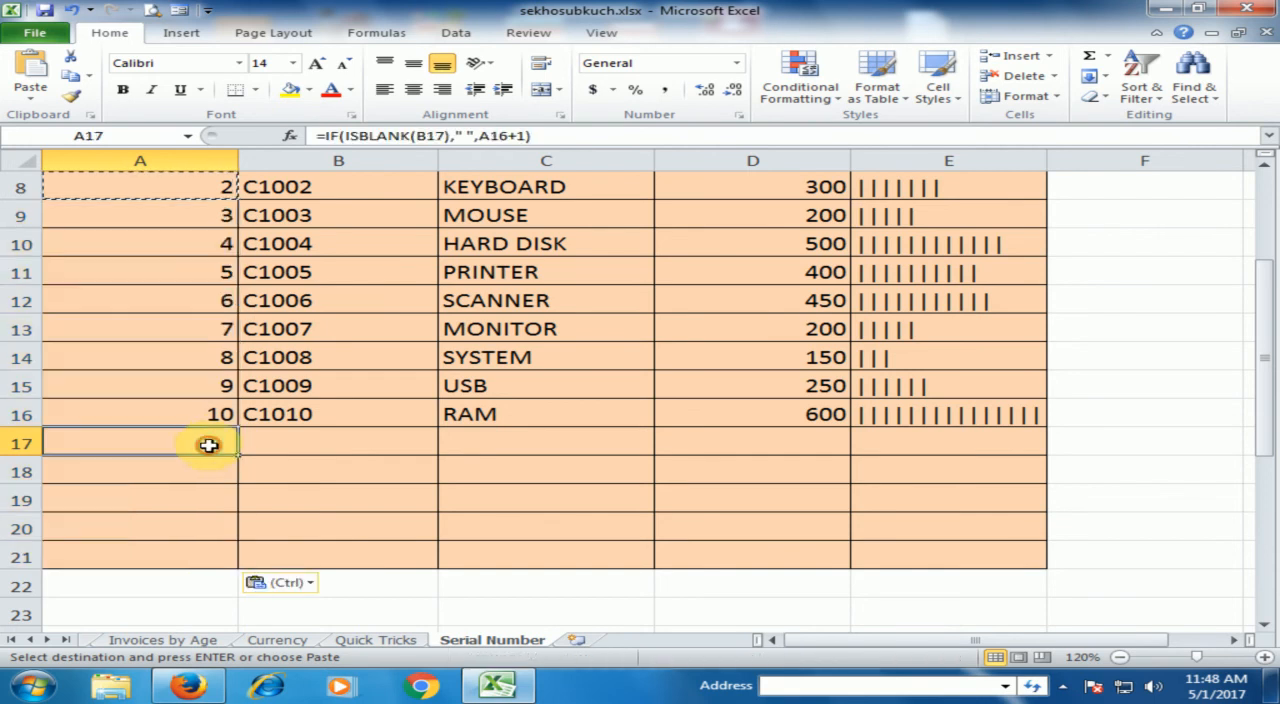
scroll(208, 444, "up", 1)
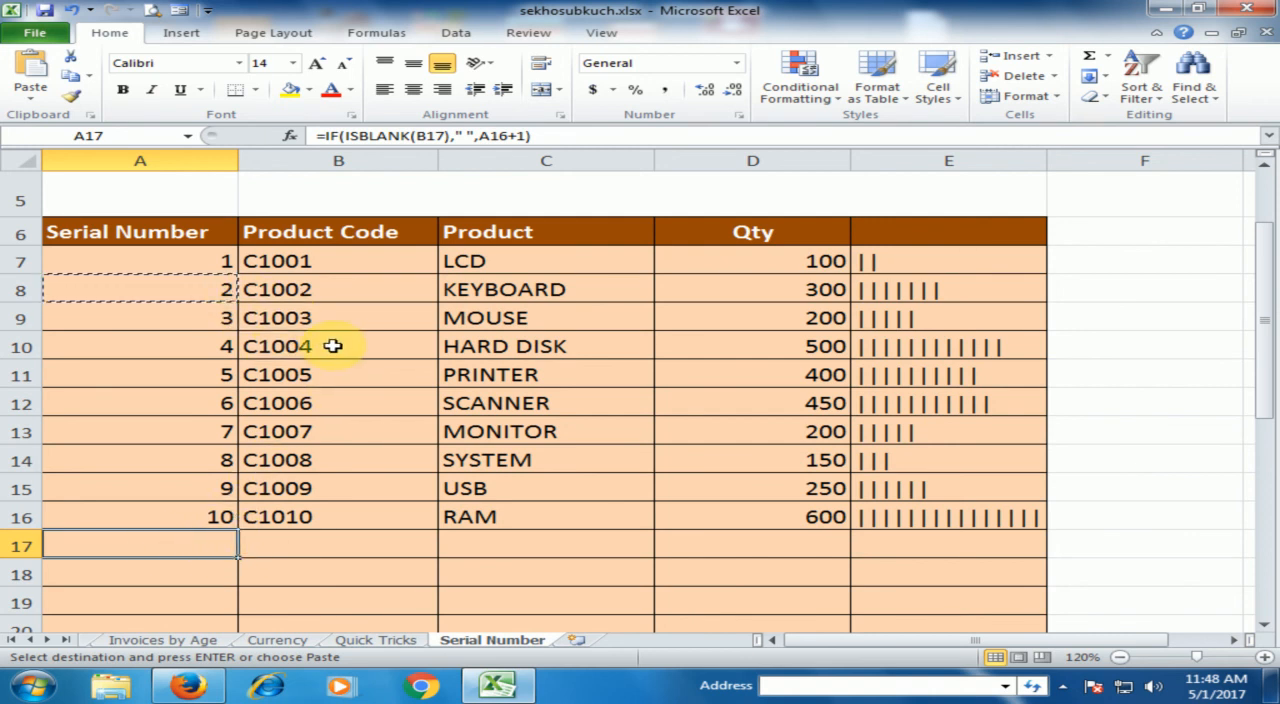
scroll(333, 345, "up", 2)
scroll(337, 331, "down", 1)
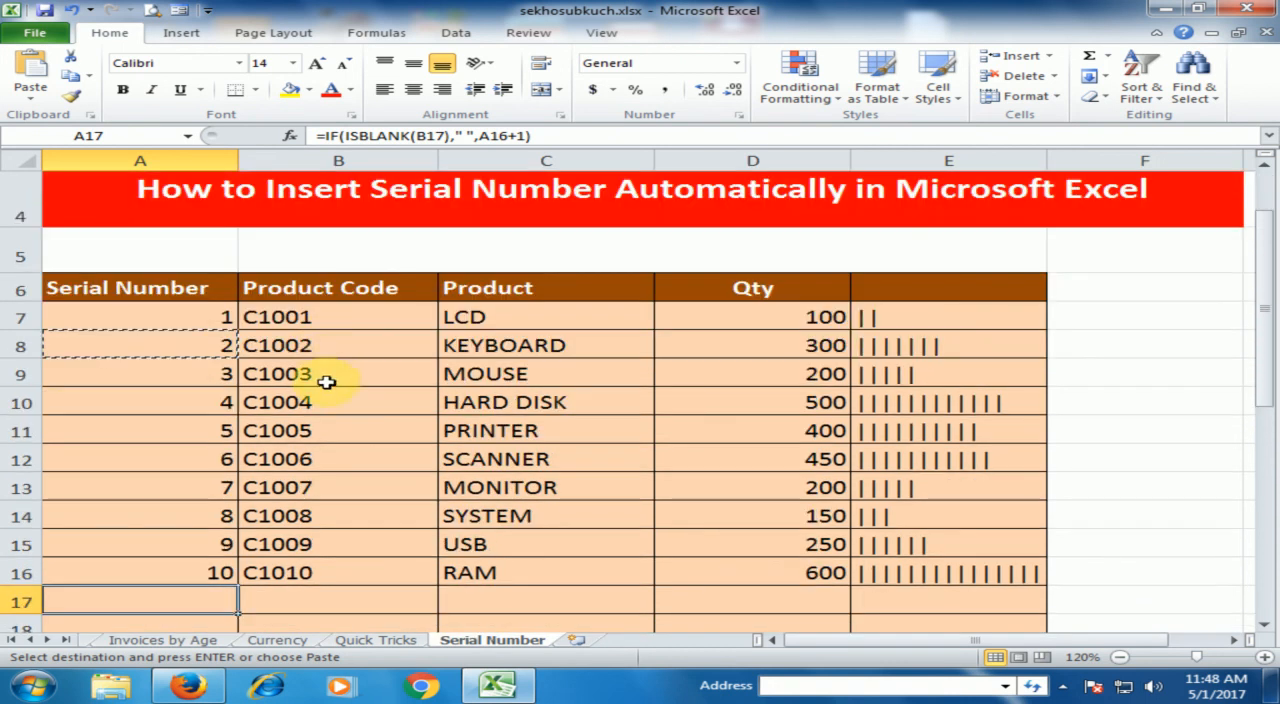
Enter the product code C1011 in B17 and check the serial number cell A17
scroll(328, 380, "down", 1)
left_click(323, 468)
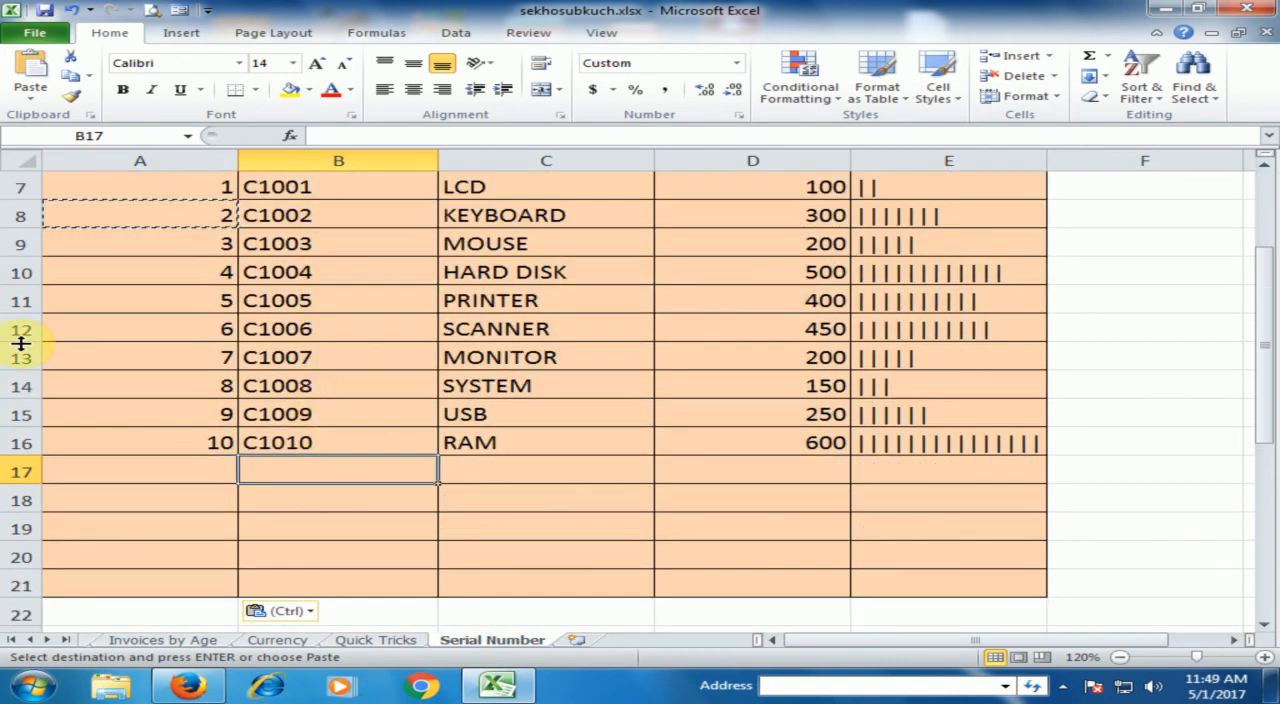
type("C")
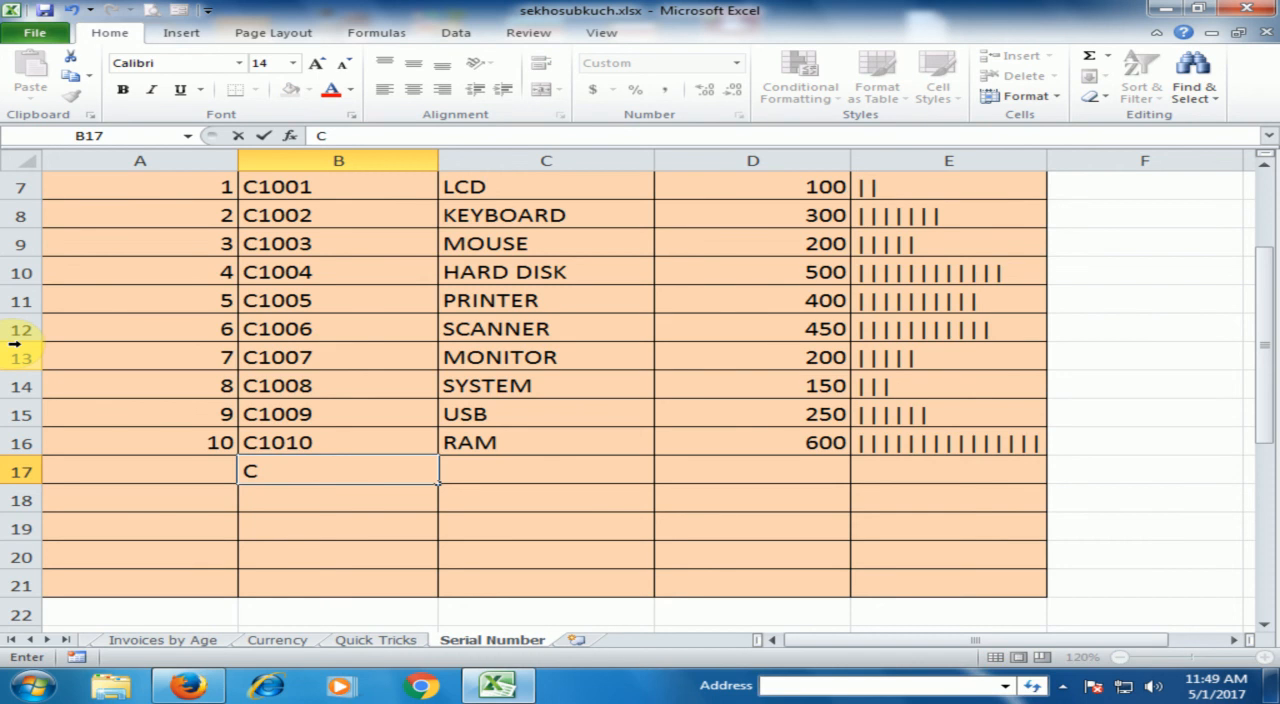
type("1011")
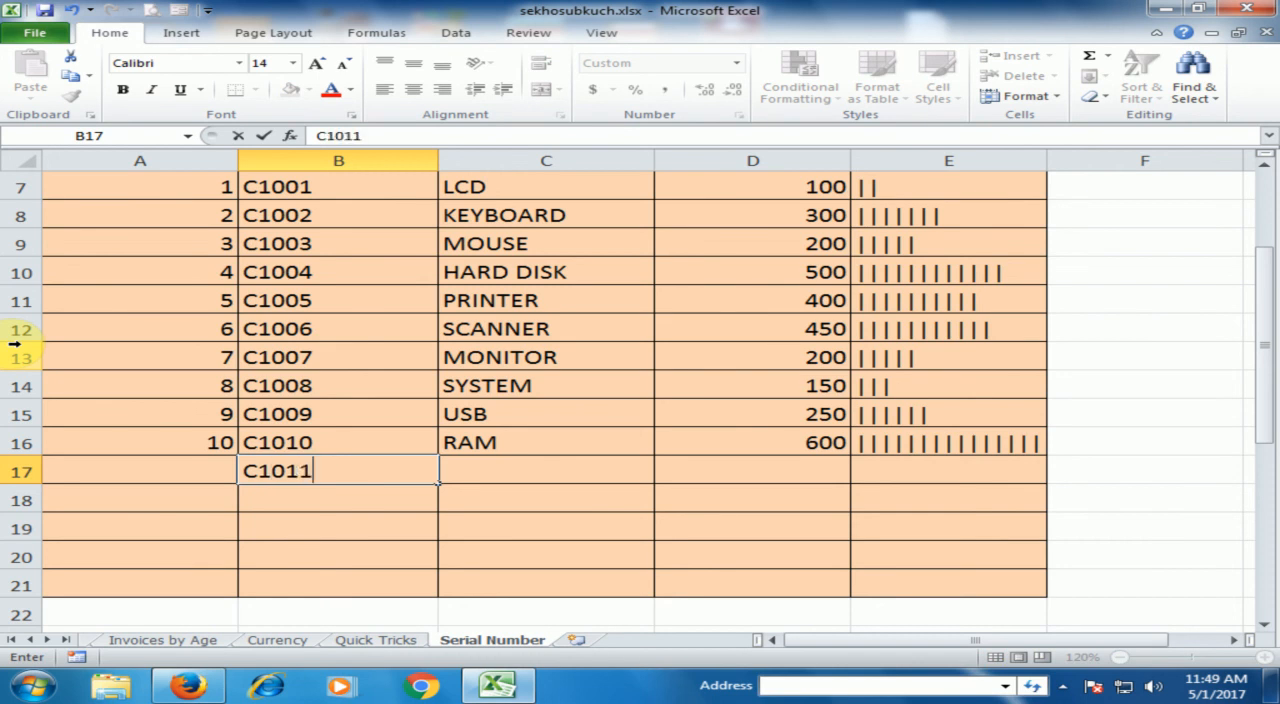
key("Return")
key("Up")
key("Left")
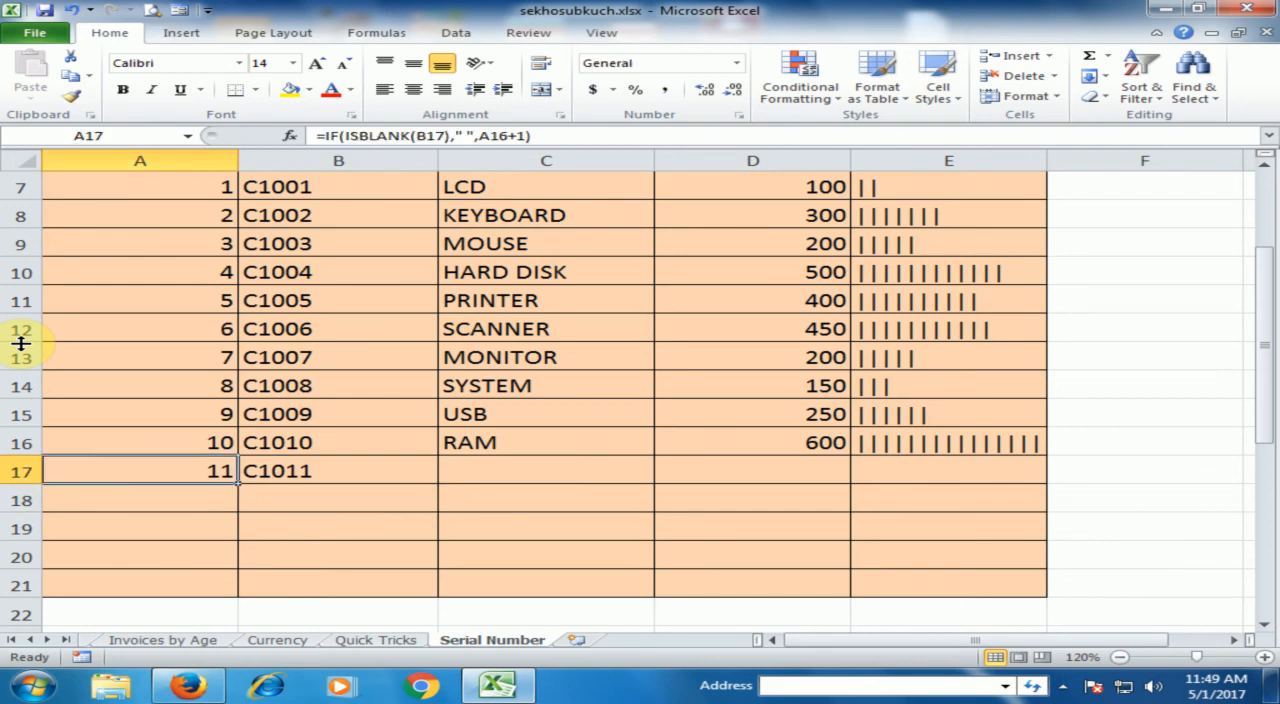
Extend the product code series from B17 down through B20
key("Right")
key("Down")
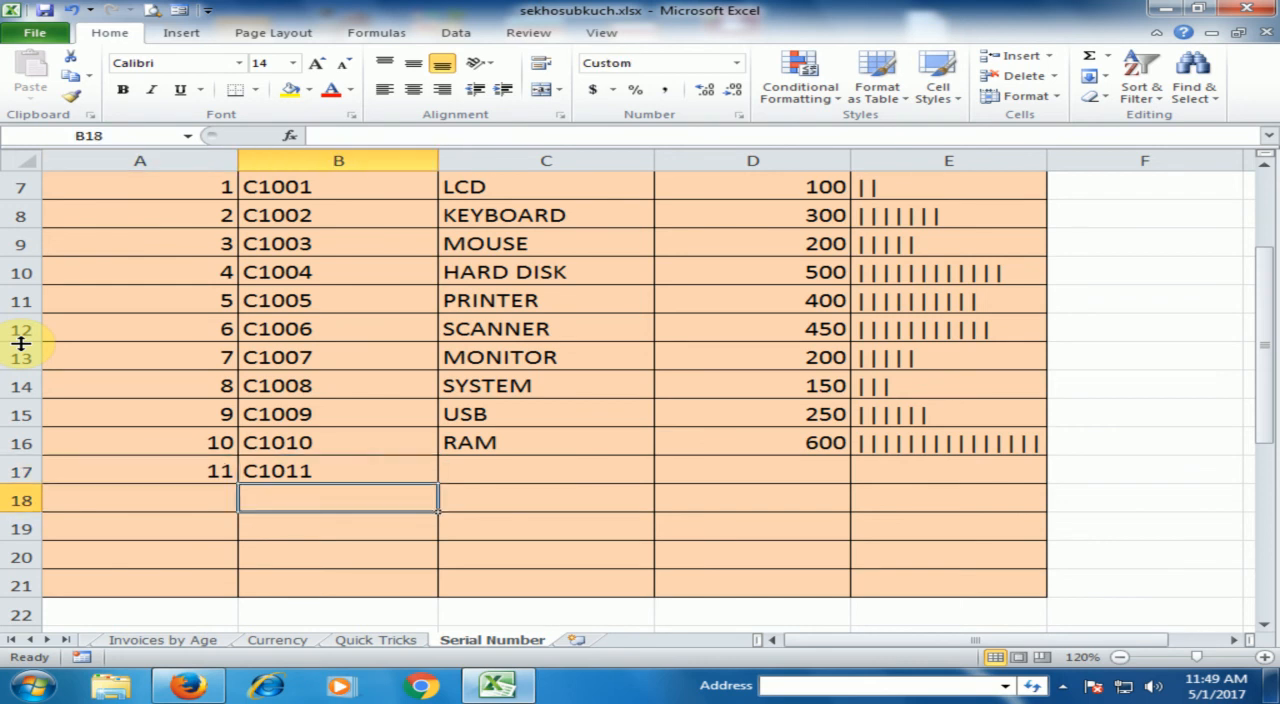
key("Up")
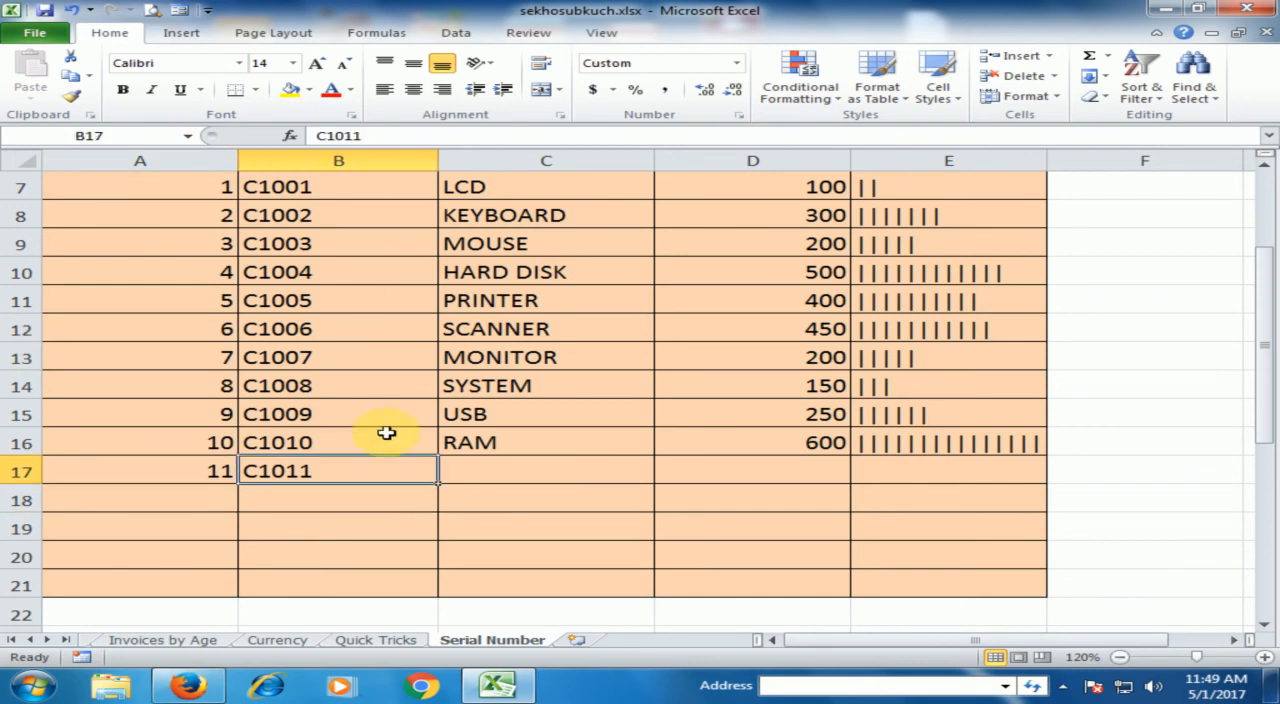
left_click_drag(437, 482, 405, 553)
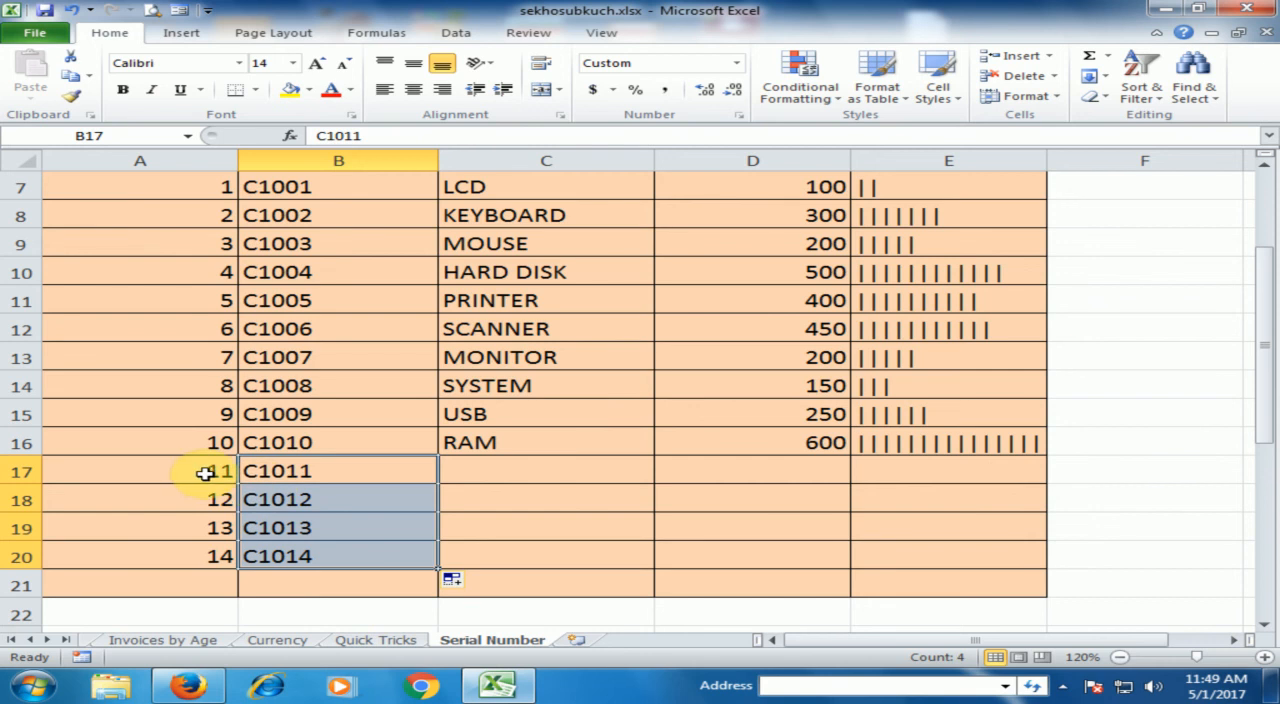
Review the start of the Serial Number column, examining the value in A7 and the formula in A8
left_click(320, 503)
scroll(322, 482, "up", 2)
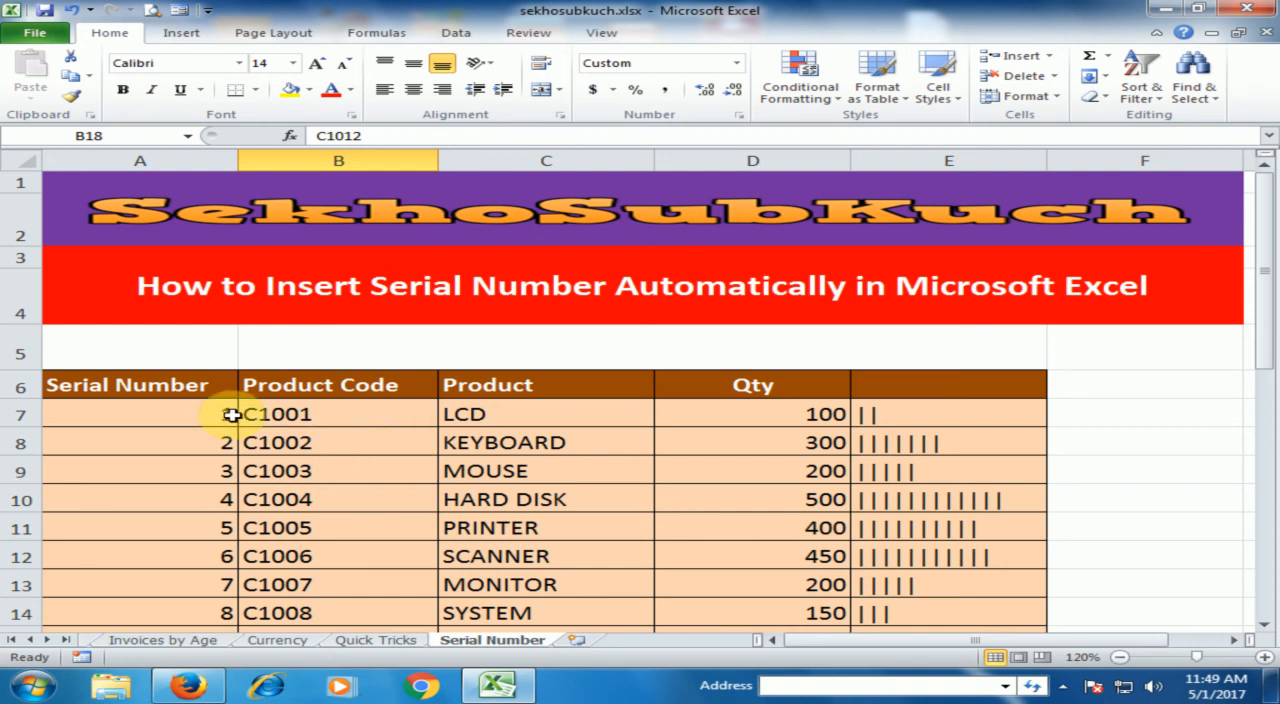
left_click(199, 417)
left_click(223, 443)
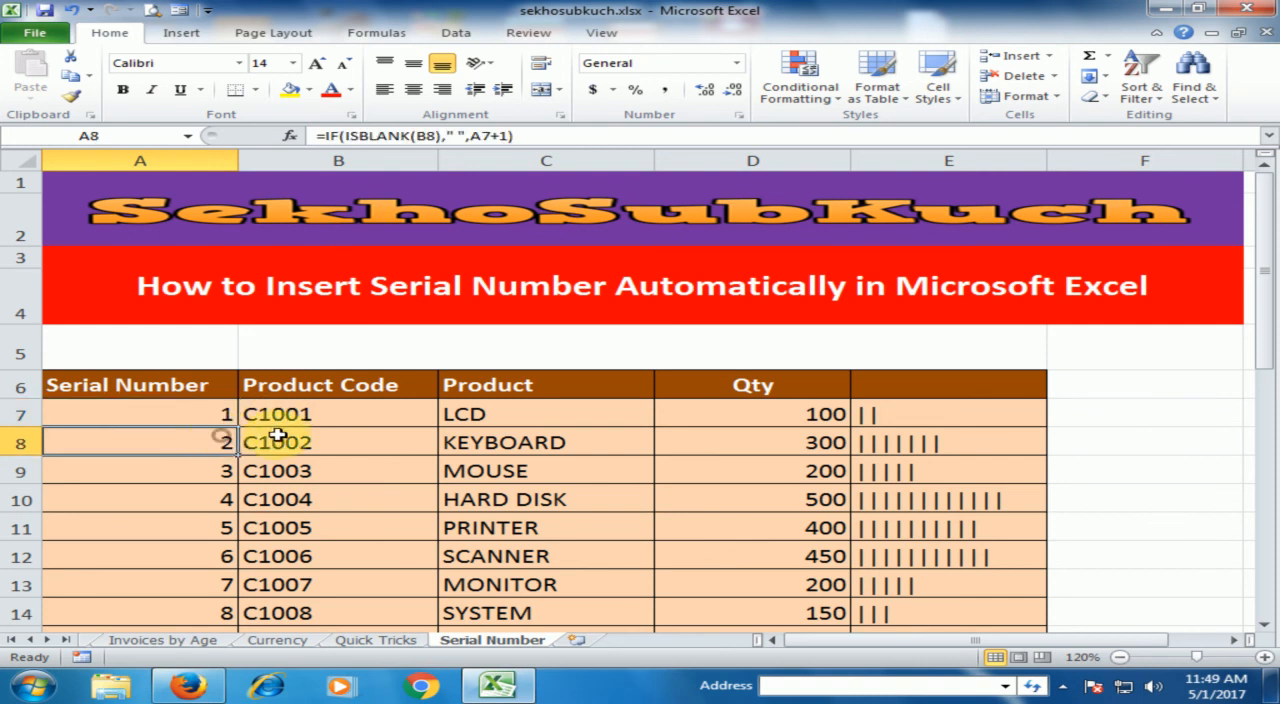